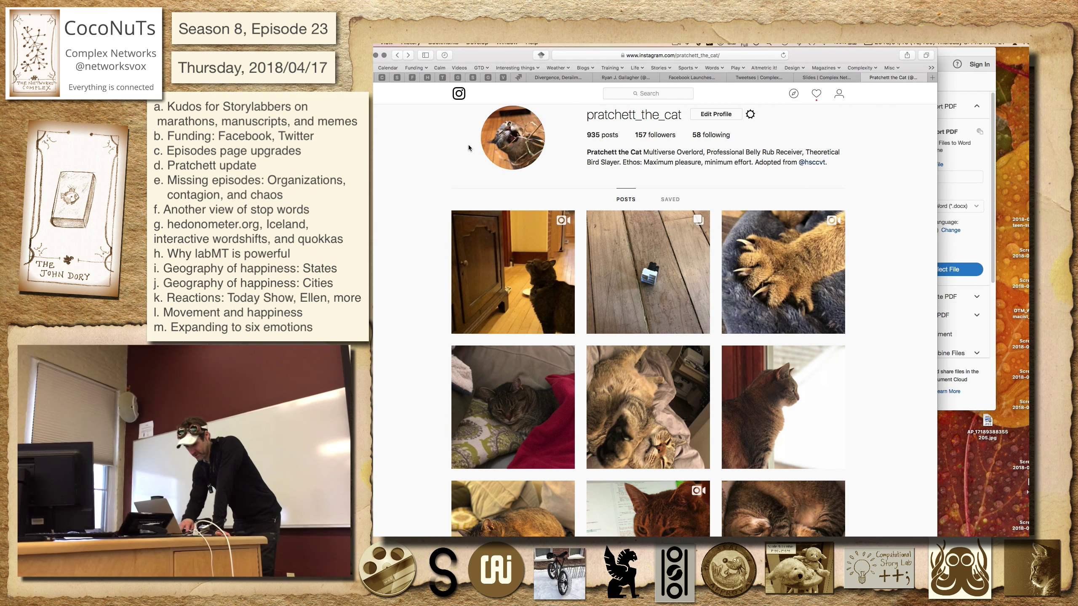
- Go from the slides tab to the Complex Networks Instructions page listing replacement episodes 25a–28a
key("super+Tab")
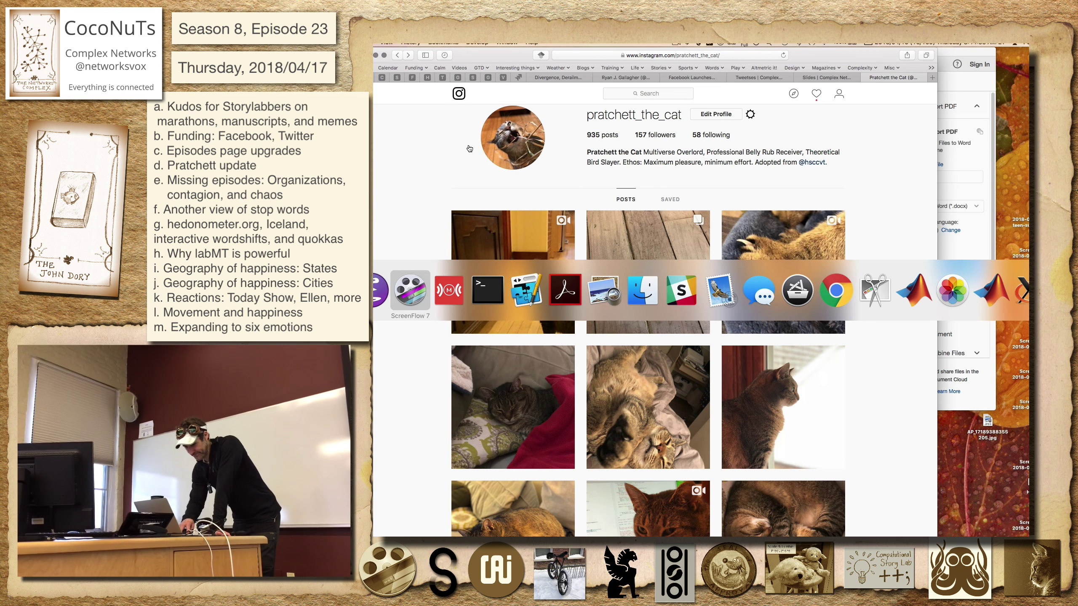
key("Tab")
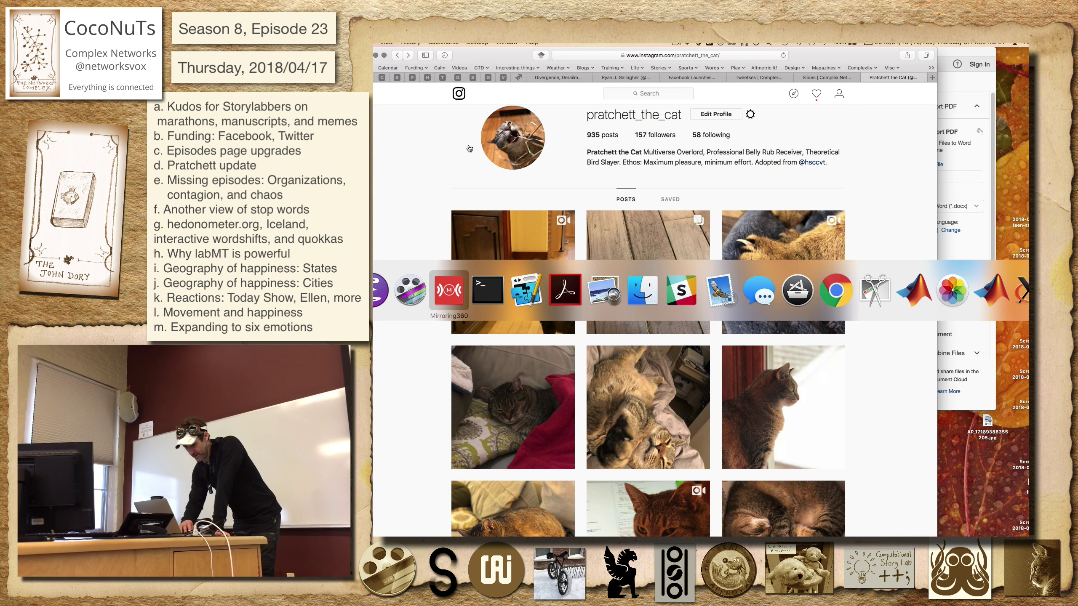
key("super")
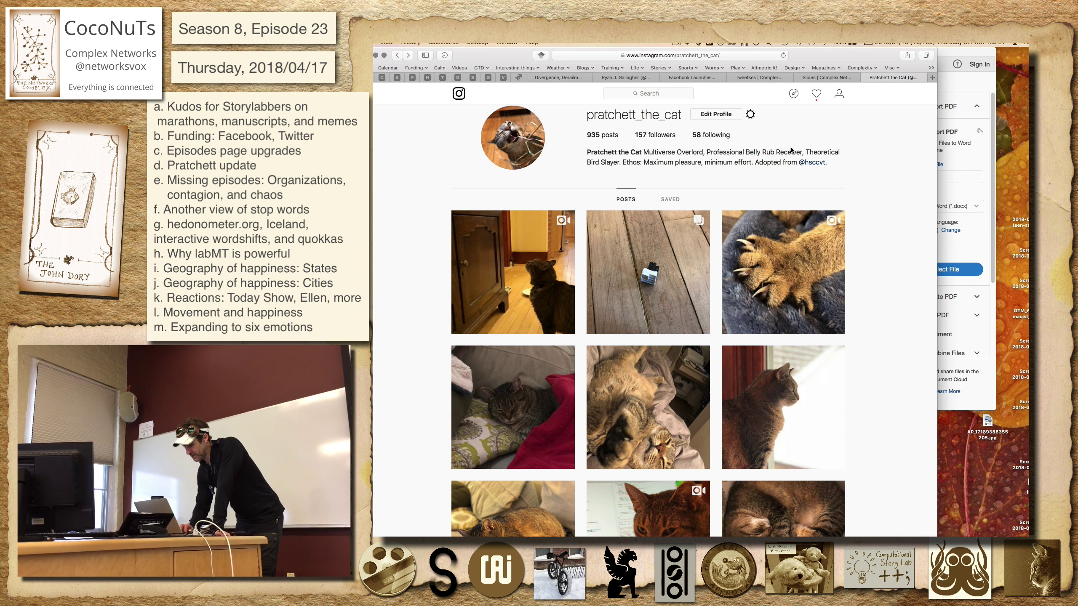
scroll(739, 126, "up", 1)
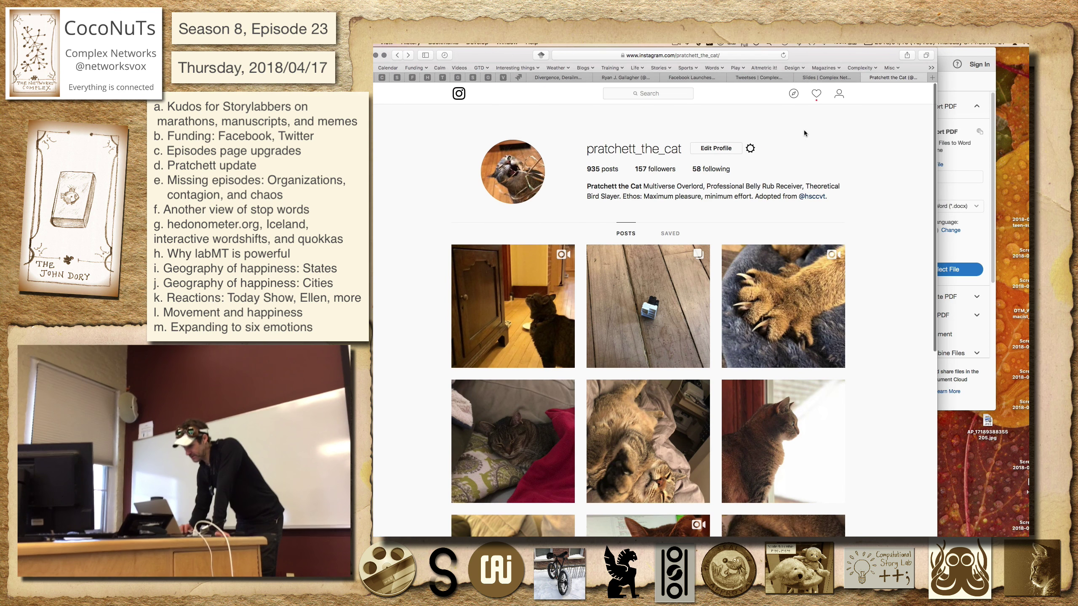
left_click(822, 78)
scroll(634, 253, "up", 10)
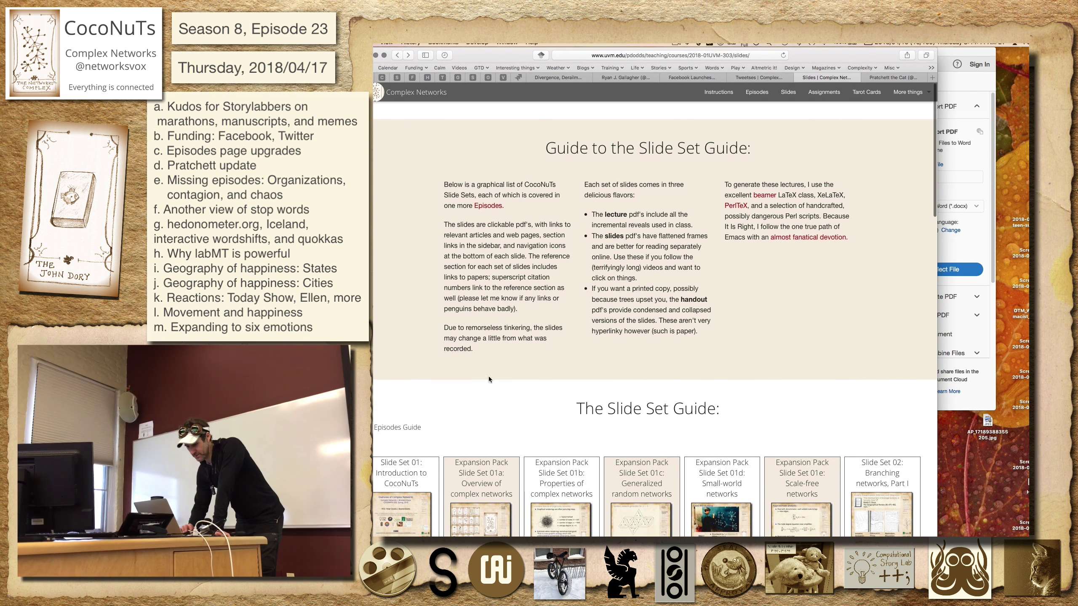
left_click(719, 92)
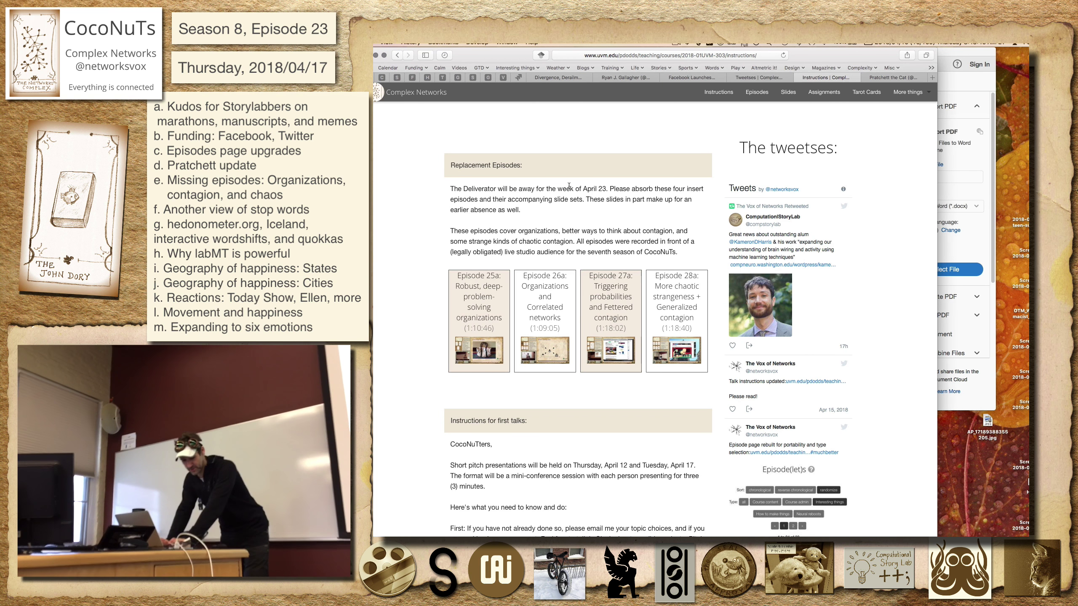
- Cycle the Cmd-Tab app switcher forward two places until Preview is highlighted
key("super+Tab")
key("Tab")
key("Tab")
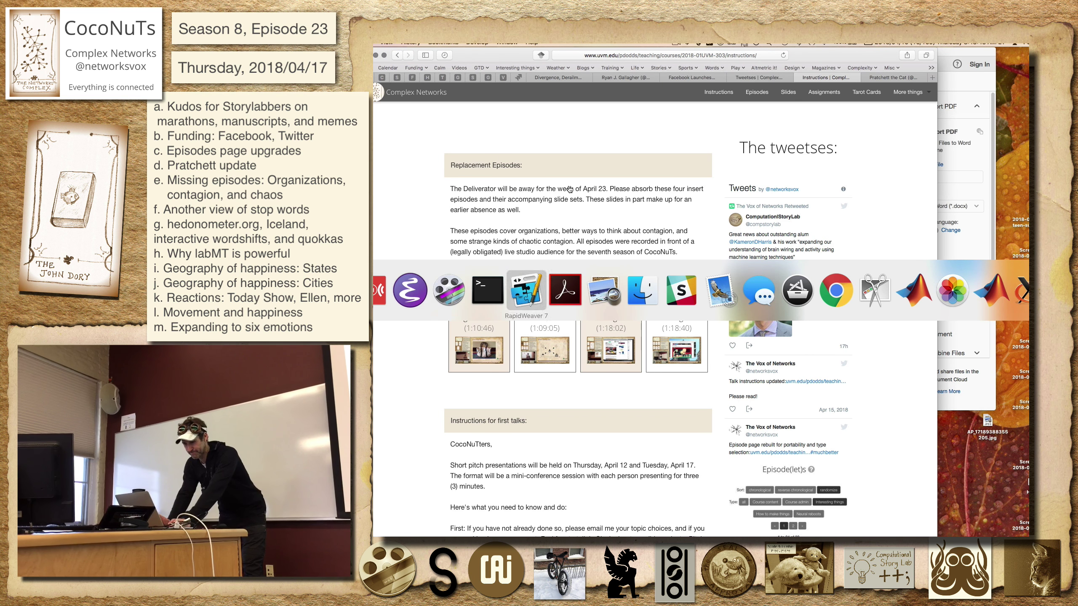
key("Tab")
key("Tab")
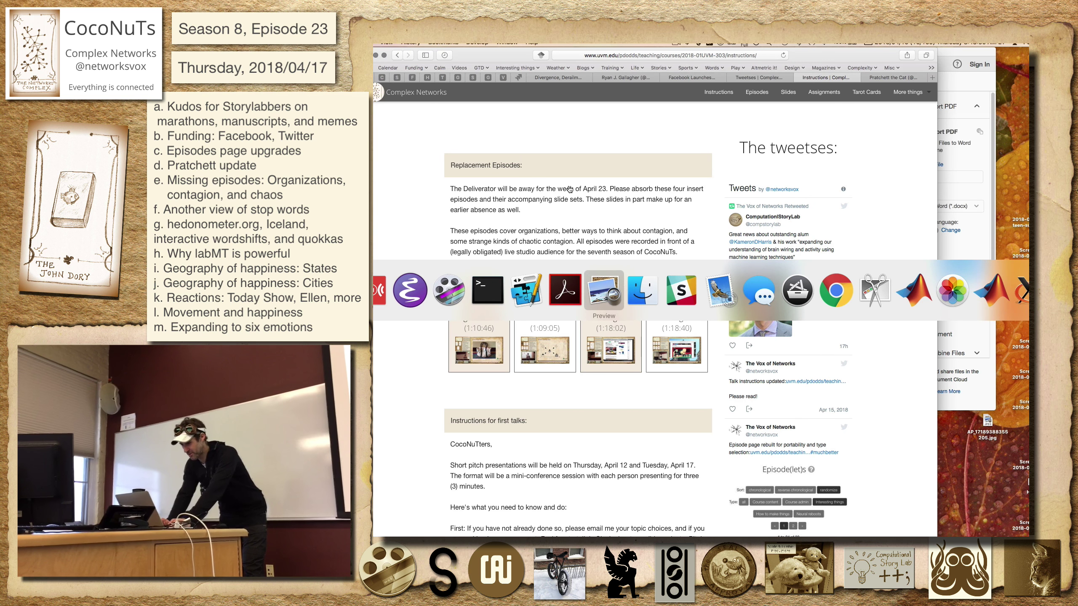